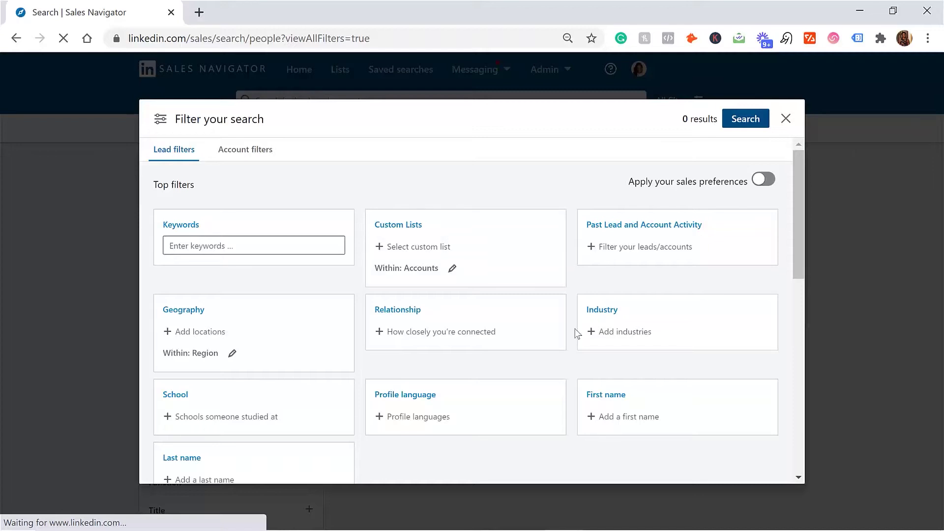
# Review the available lead filters, from the top filters through the role, tenure and company sections
pyautogui.scroll(-2, 578, 333)
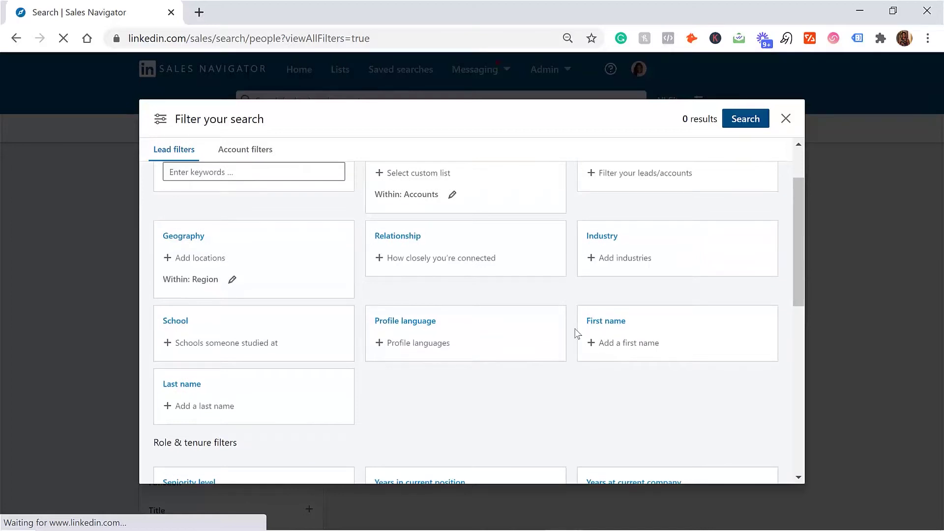
pyautogui.scroll(-3, 578, 334)
pyautogui.scroll(5, 578, 333)
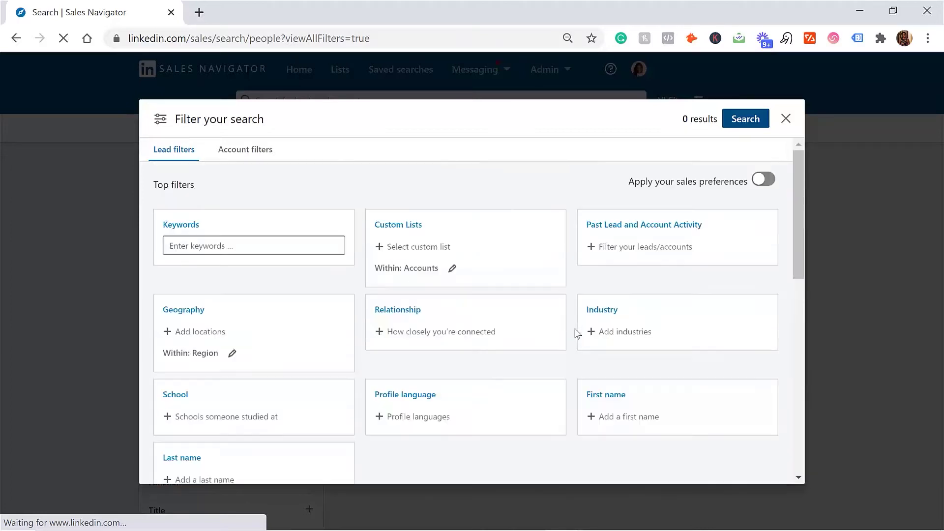
pyautogui.scroll(-5, 343, 204)
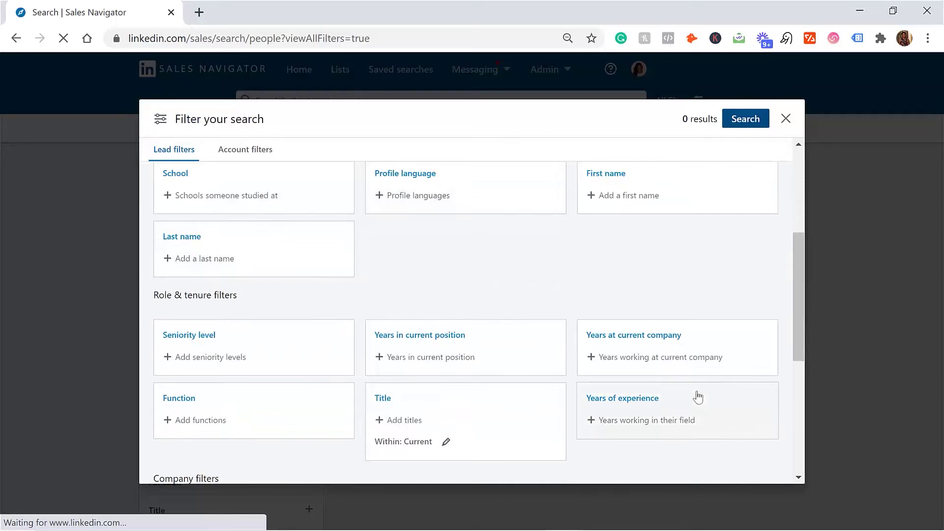
pyautogui.scroll(-3, 475, 396)
pyautogui.scroll(6, 476, 396)
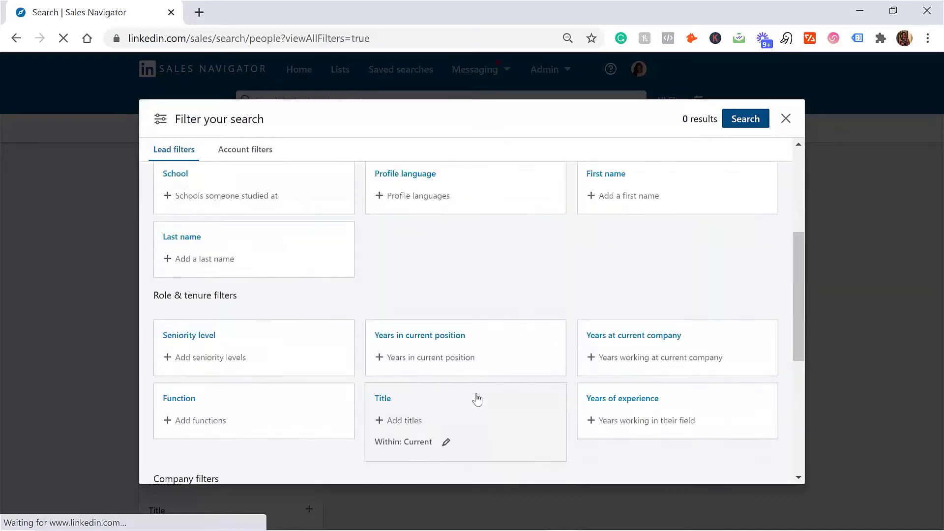
pyautogui.scroll(2, 476, 398)
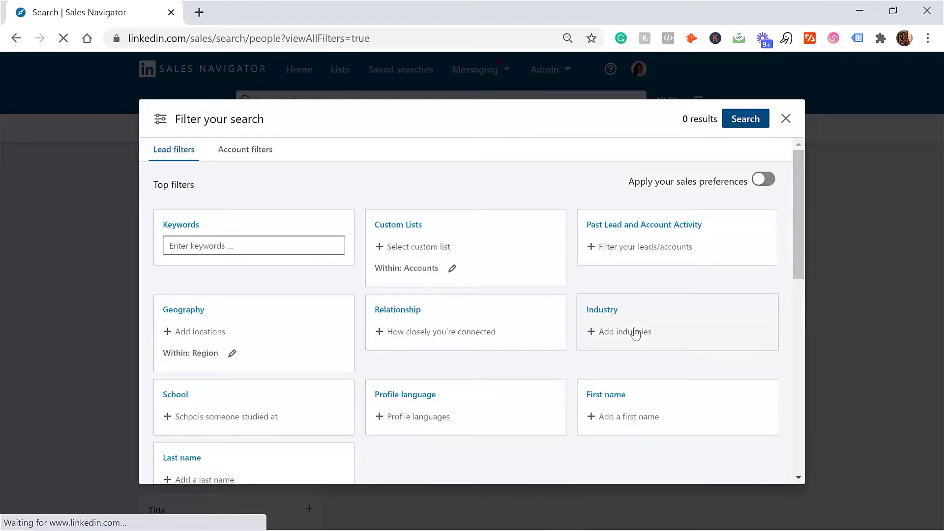
# Filter the leads by industry, including Financial Services
pyautogui.click(635, 334)
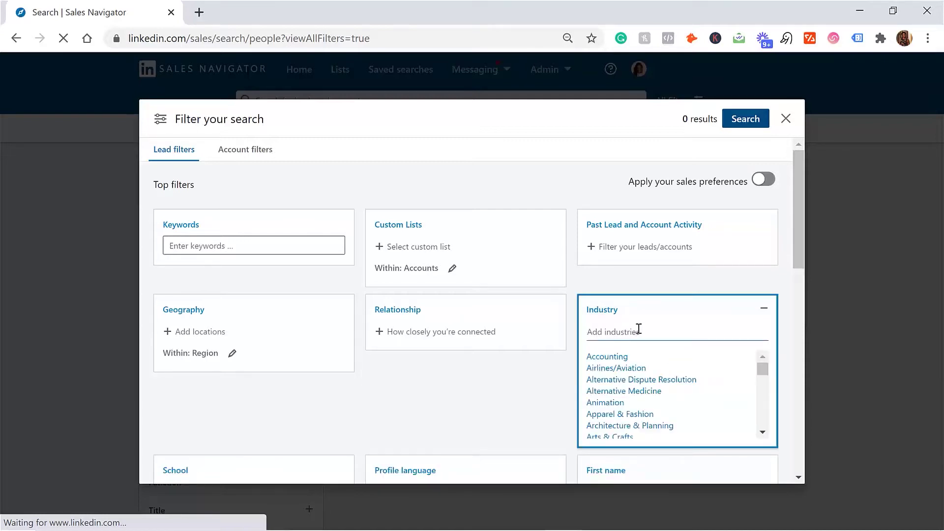
pyautogui.write('fin')
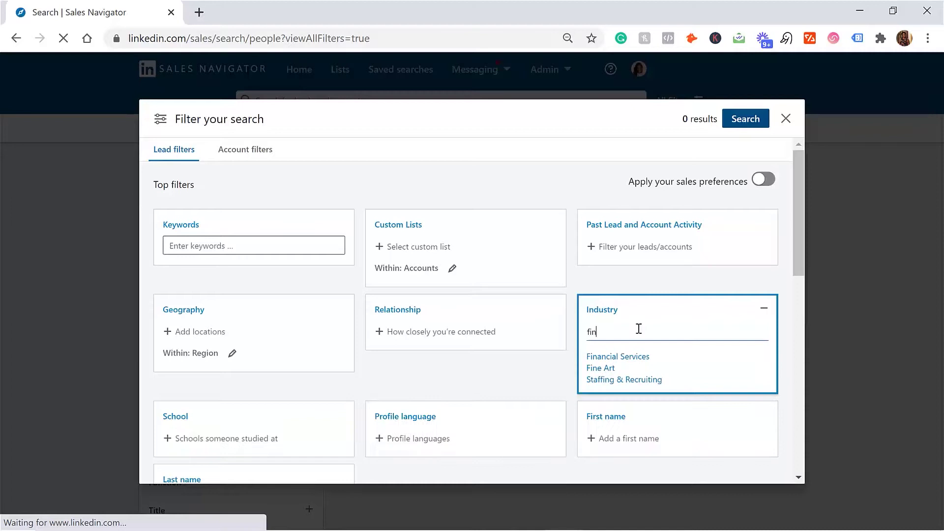
pyautogui.click(626, 361)
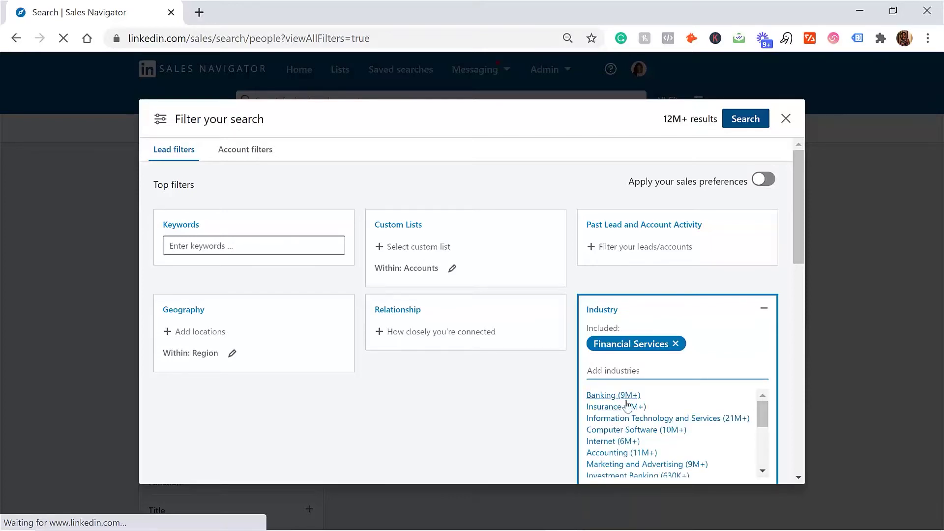
pyautogui.scroll(-2, 631, 449)
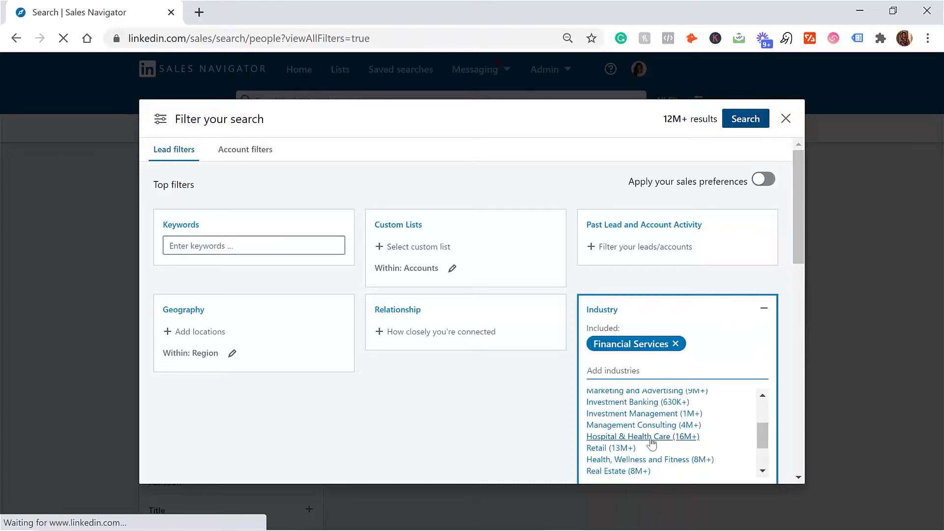
pyautogui.click(566, 392)
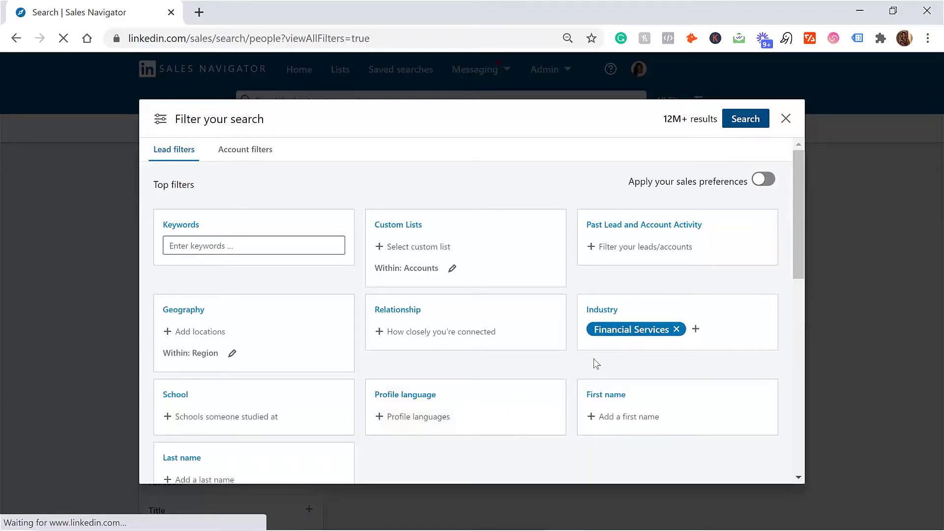
# Set the leads' geography filter to the region California, United States
pyautogui.click(268, 339)
pyautogui.write('cal')
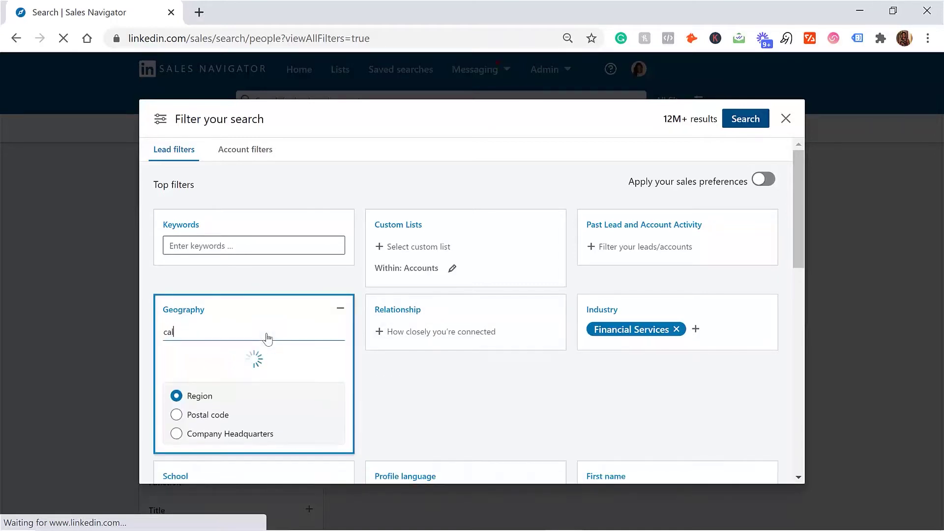
pyautogui.write('ifo')
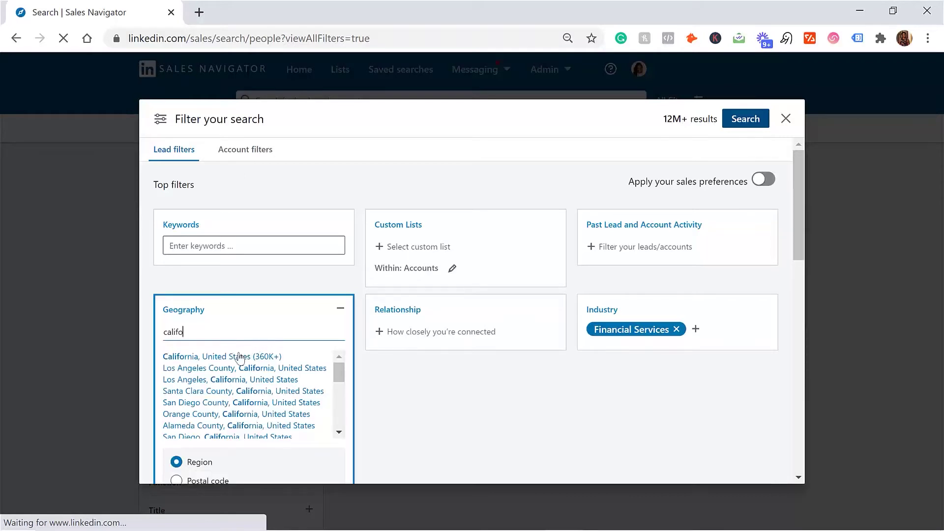
pyautogui.doubleClick(227, 334)
pyautogui.click(238, 362)
pyautogui.click(513, 378)
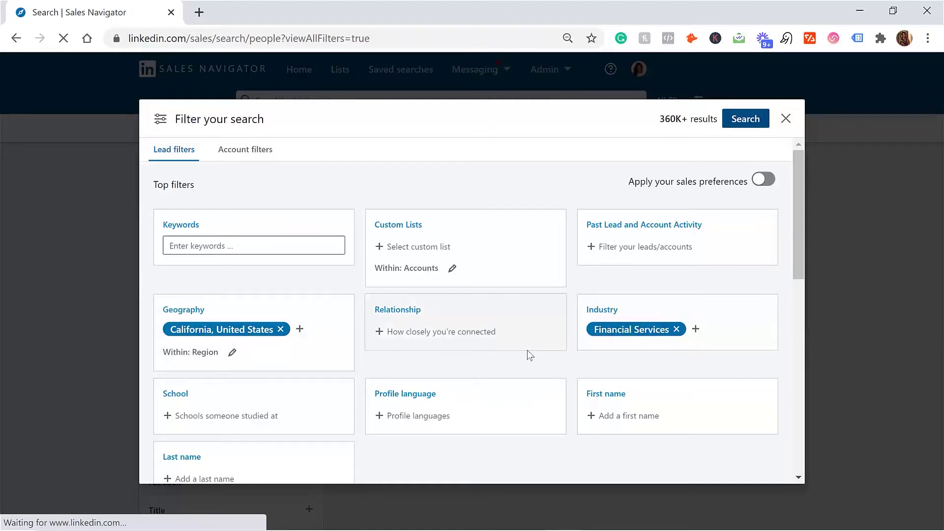
# Limit the leads to people with less than 1 year in their current position
pyautogui.scroll(-3, 530, 355)
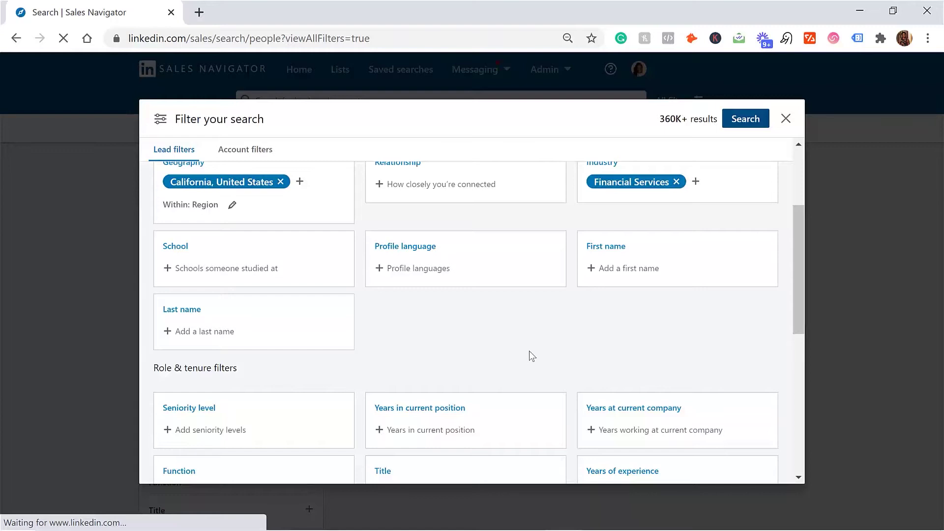
pyautogui.scroll(-2, 529, 350)
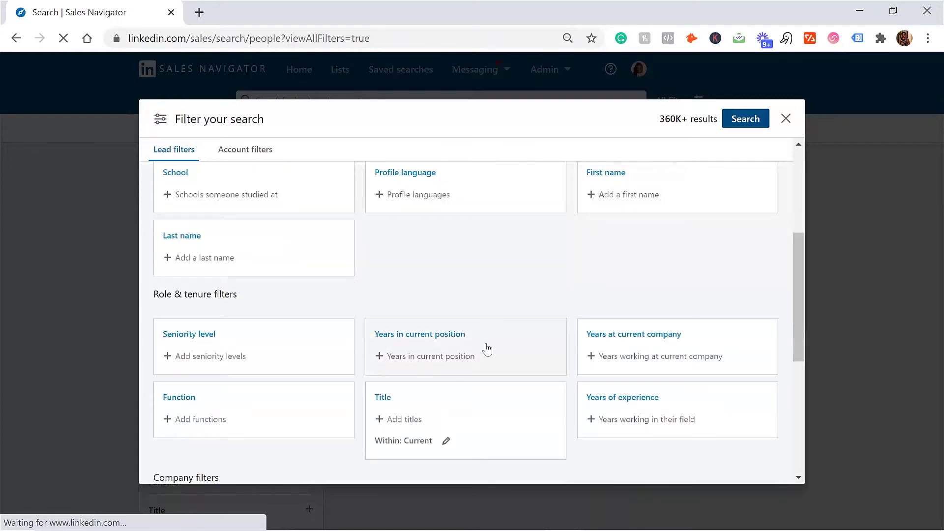
pyautogui.click(427, 352)
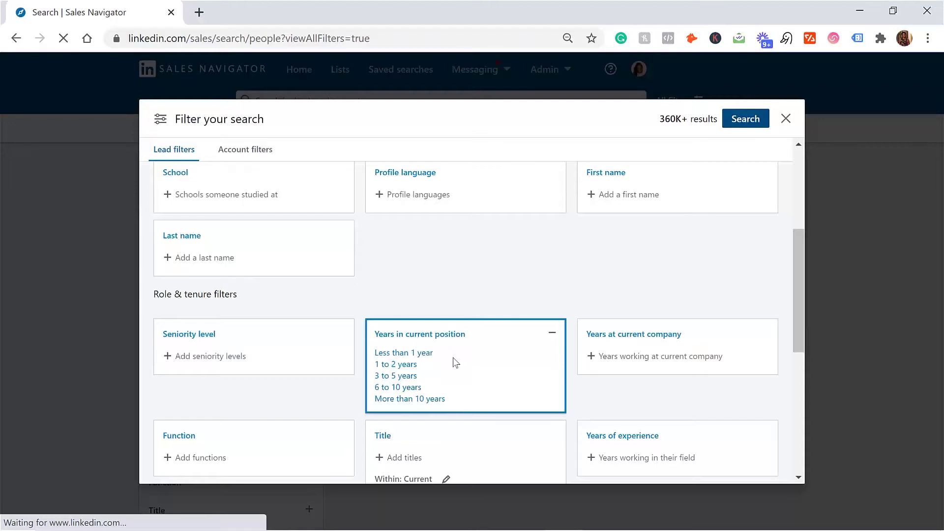
pyautogui.click(409, 354)
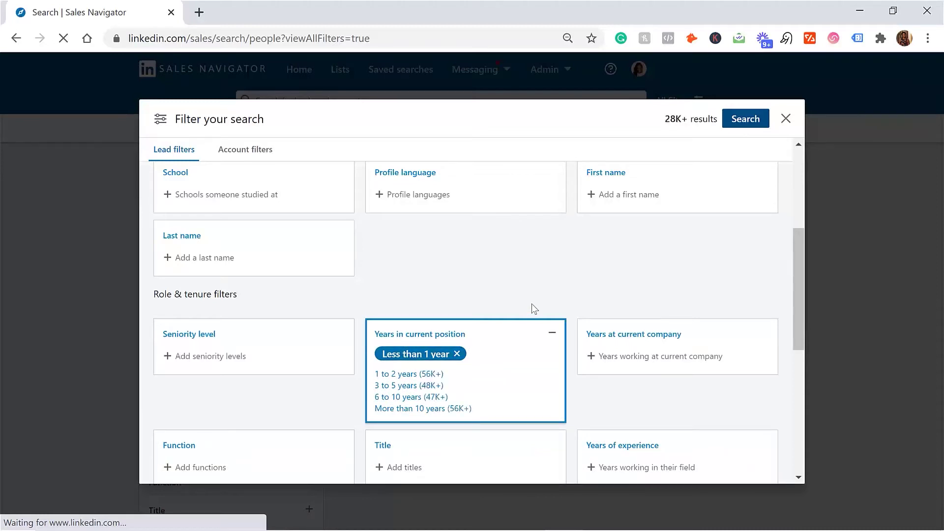
# Restrict the leads to those whose profile language is English
pyautogui.scroll(3, 532, 309)
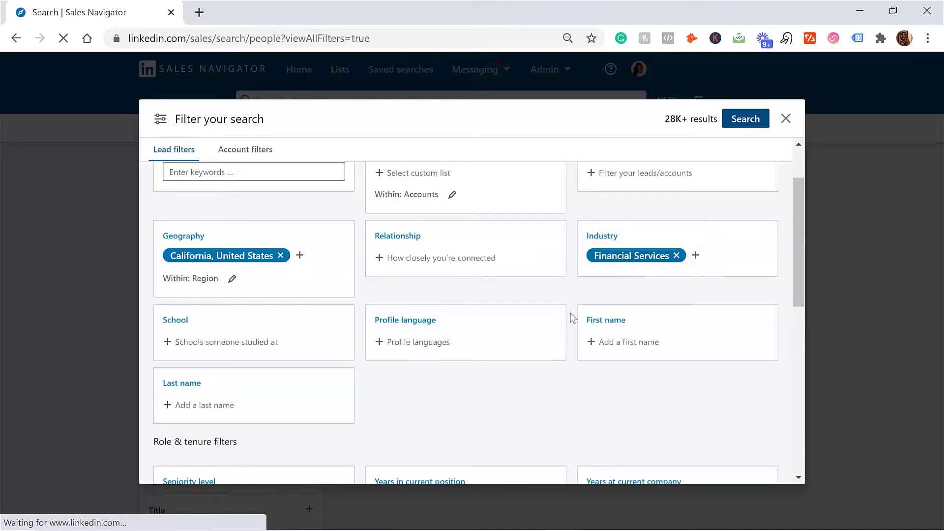
pyautogui.scroll(-3, 573, 318)
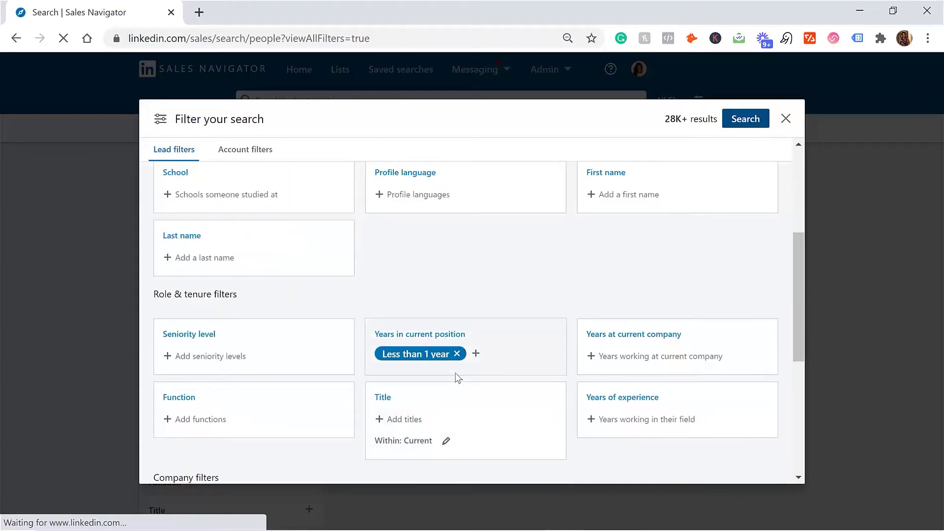
pyautogui.scroll(3, 458, 377)
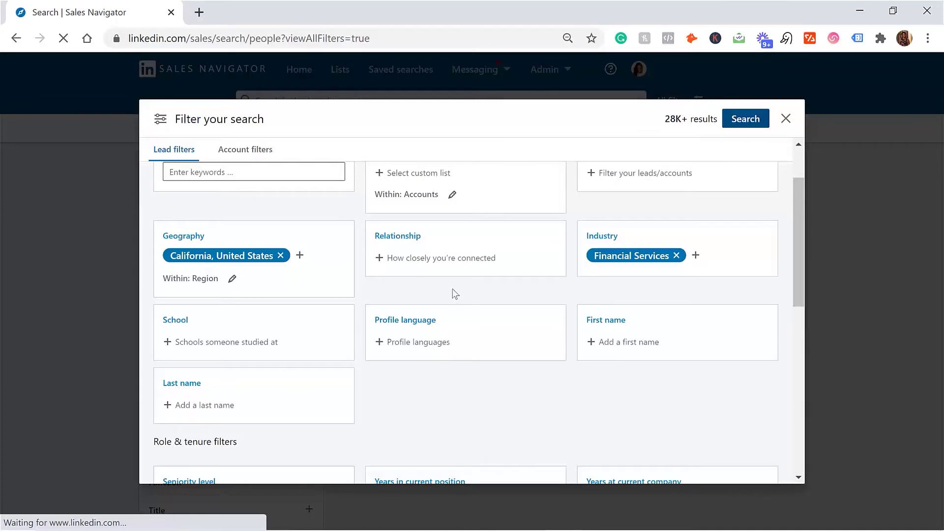
pyautogui.scroll(2, 453, 293)
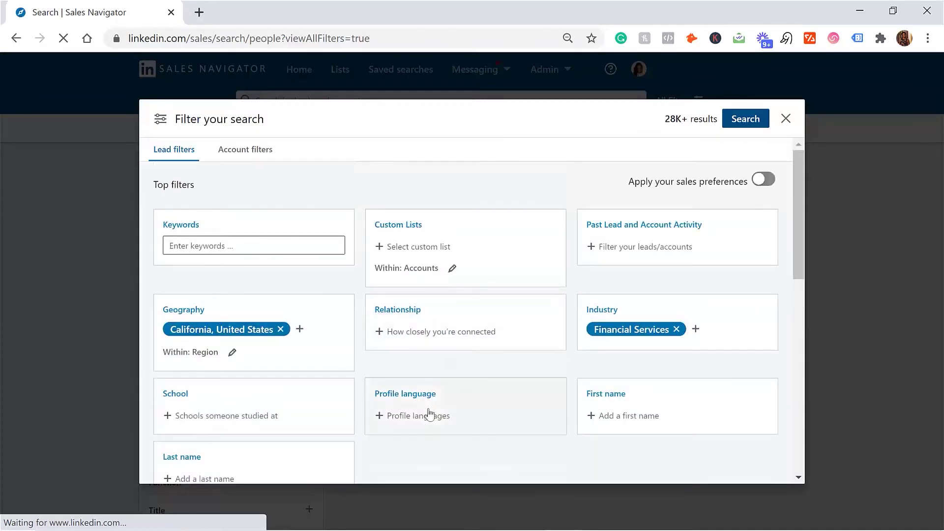
pyautogui.click(430, 414)
pyautogui.scroll(-6, 541, 418)
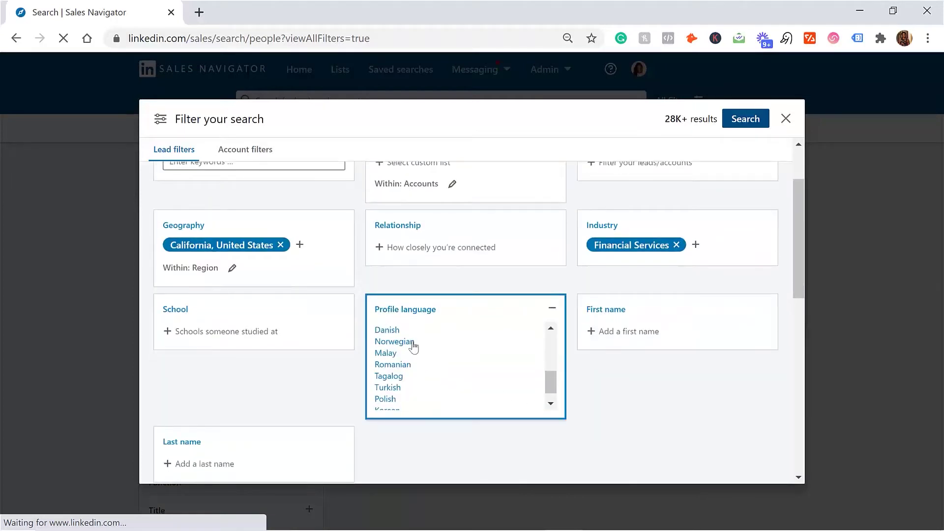
pyautogui.scroll(5, 418, 350)
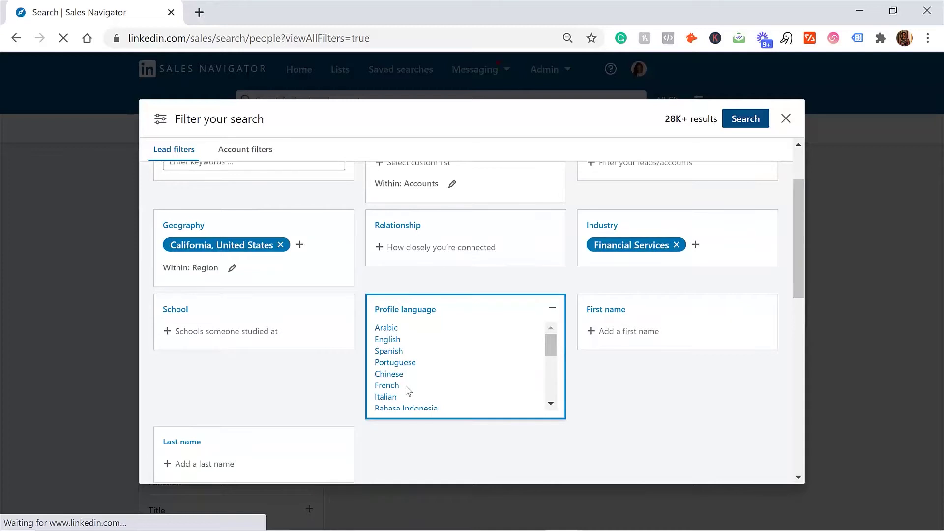
pyautogui.click(394, 339)
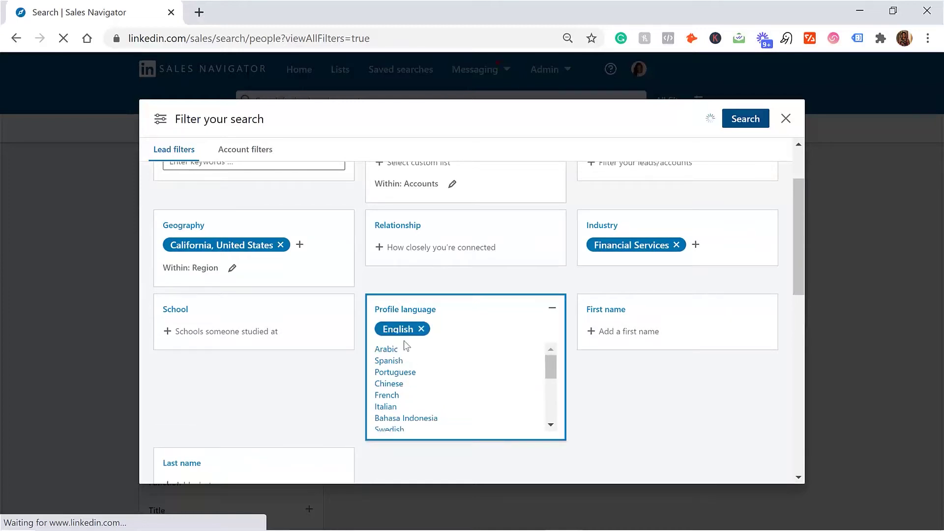
pyautogui.click(570, 281)
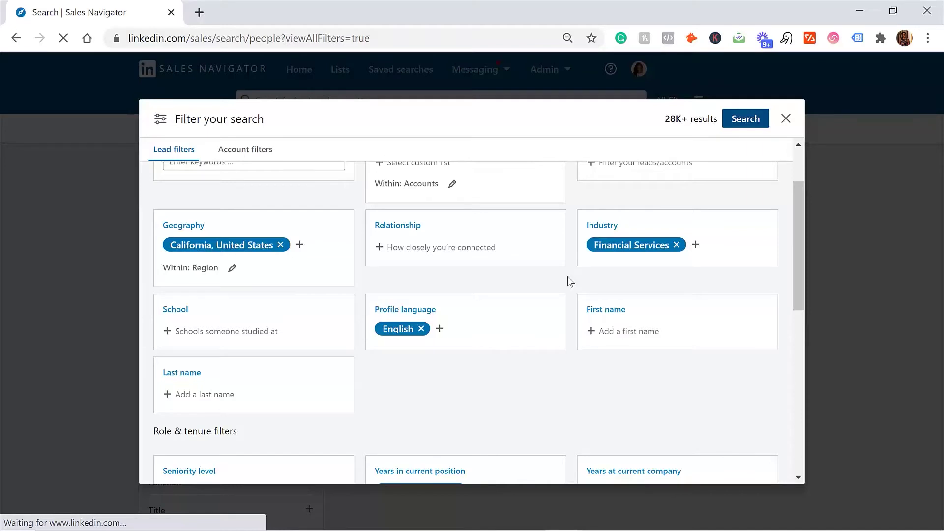
# Examine the suggested job titles in the Title filter without choosing one
pyautogui.scroll(-6, 570, 281)
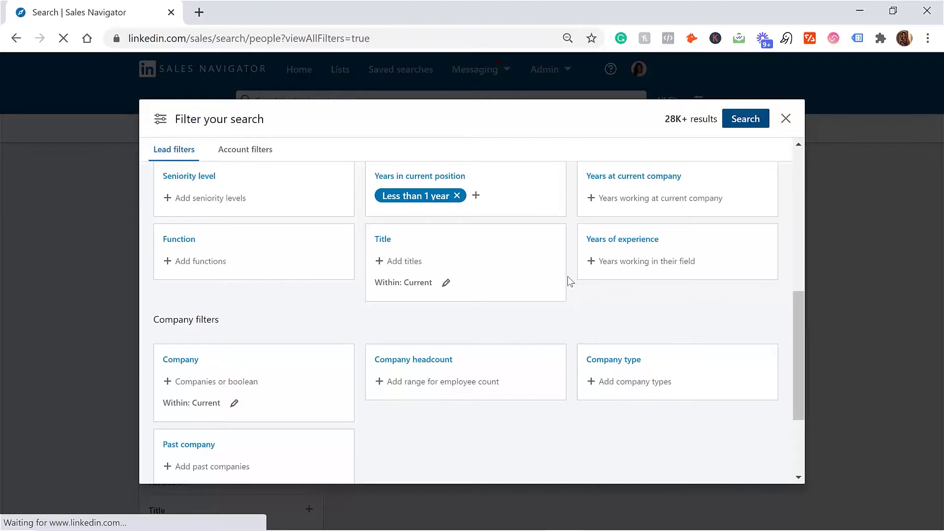
pyautogui.scroll(2, 569, 281)
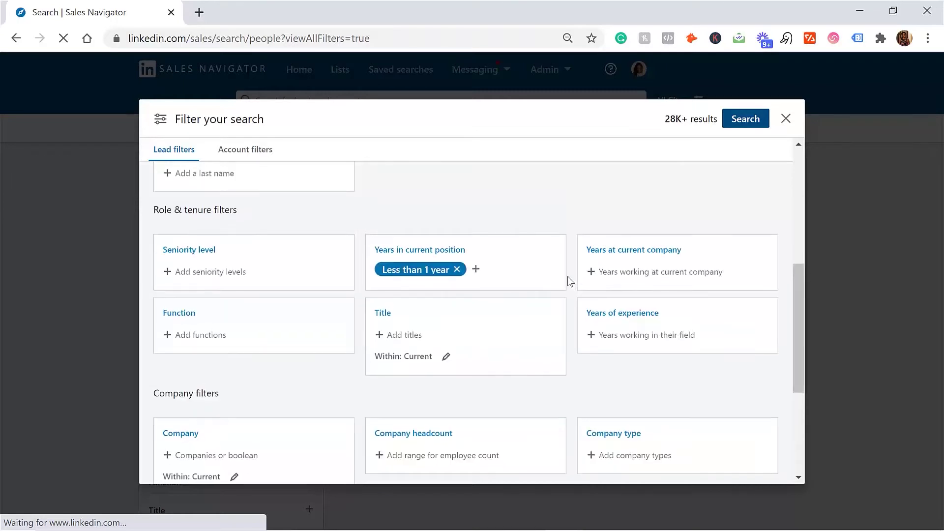
pyautogui.click(398, 340)
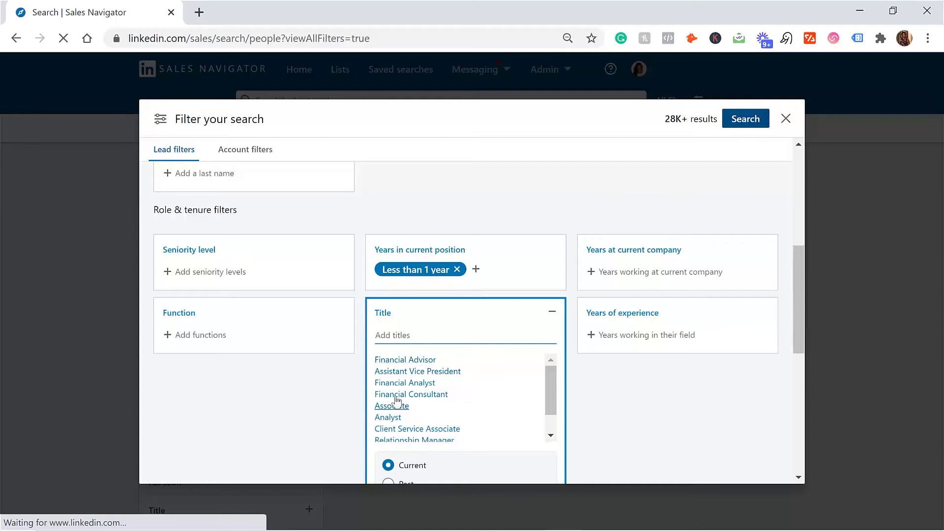
pyautogui.click(597, 385)
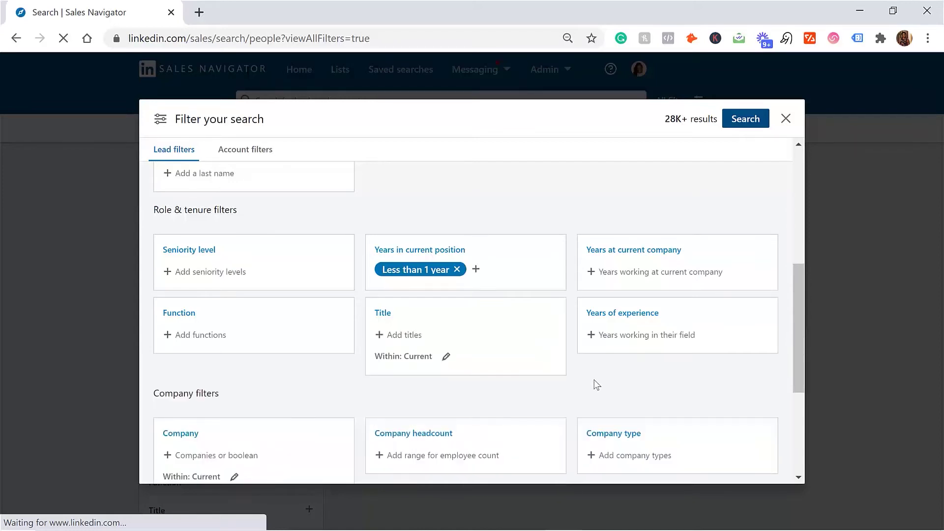
# Examine the seniority level options without choosing one, and review the lead filters already set
pyautogui.scroll(-3, 593, 384)
pyautogui.scroll(2, 591, 385)
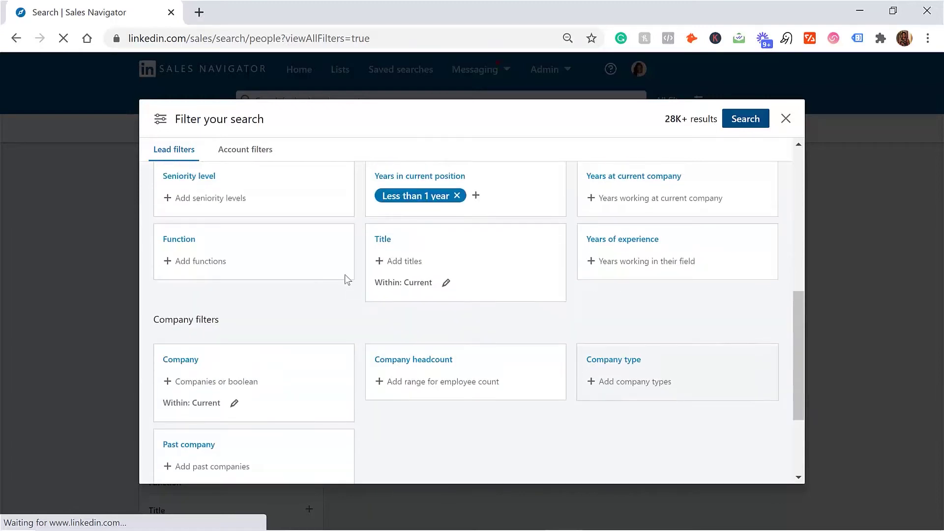
pyautogui.click(239, 209)
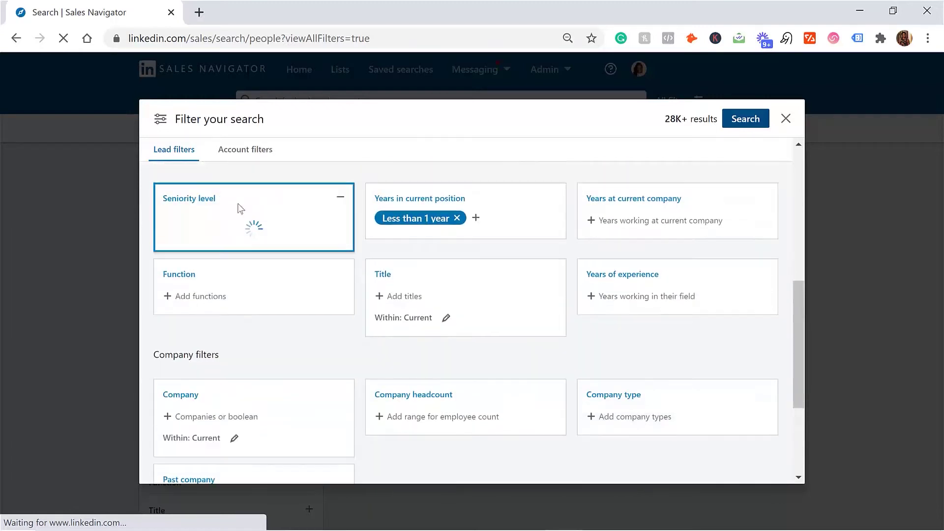
pyautogui.scroll(2, 220, 344)
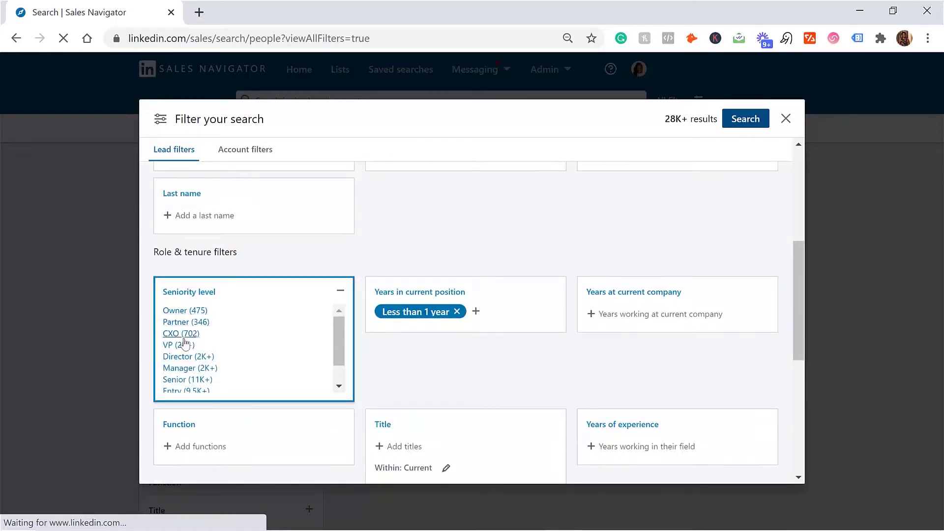
pyautogui.click(406, 227)
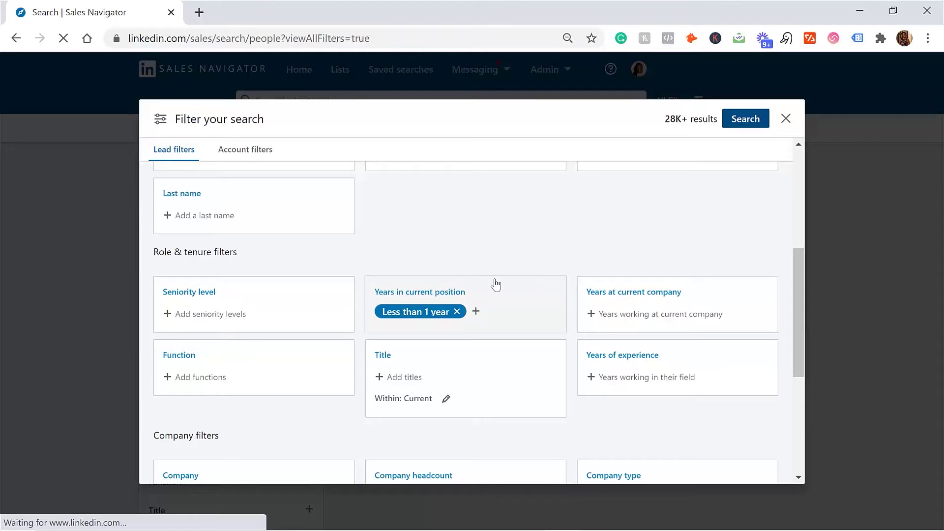
pyautogui.scroll(2, 495, 285)
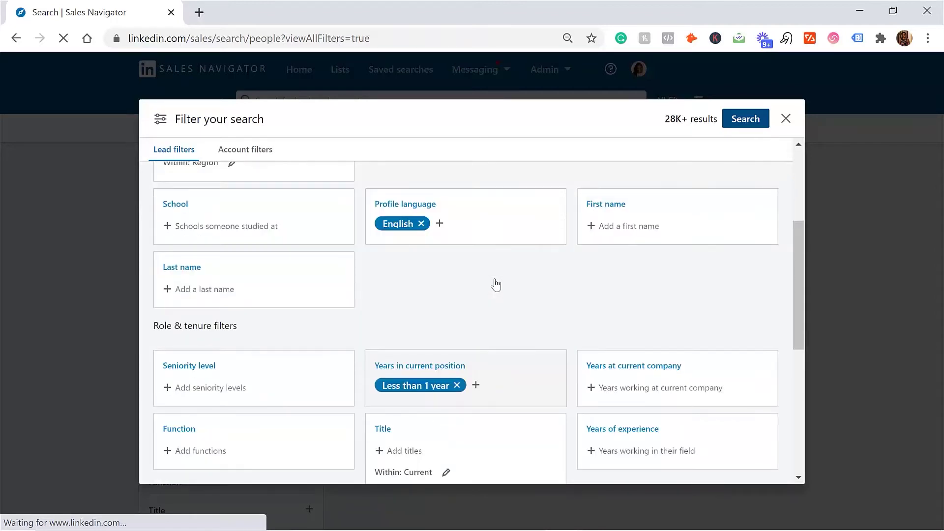
pyautogui.scroll(2, 582, 325)
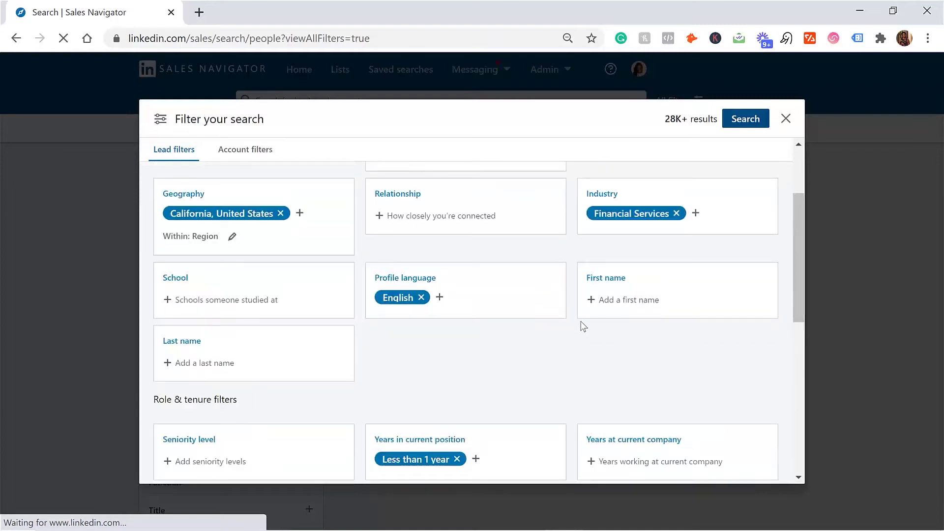
# Review the selected lead filters and run the search with them
pyautogui.scroll(2, 582, 325)
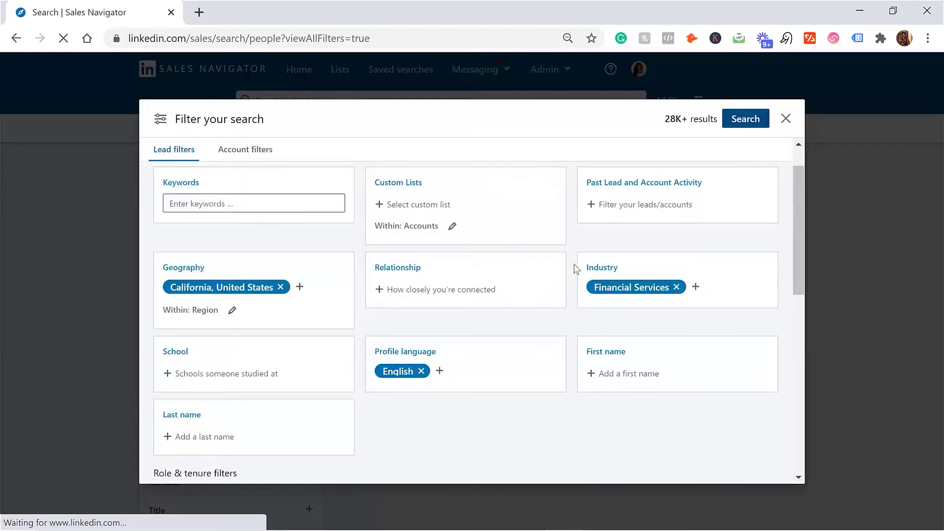
pyautogui.scroll(-2, 577, 268)
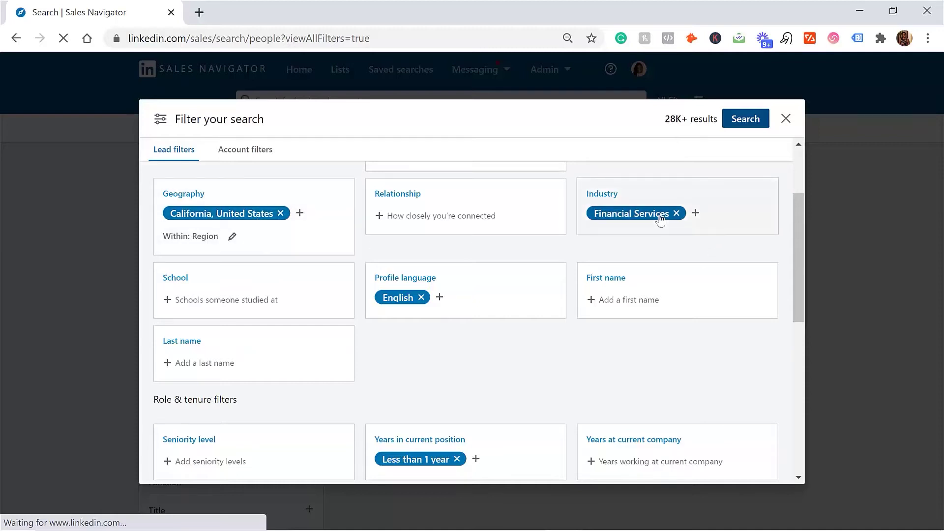
pyautogui.scroll(-2, 400, 303)
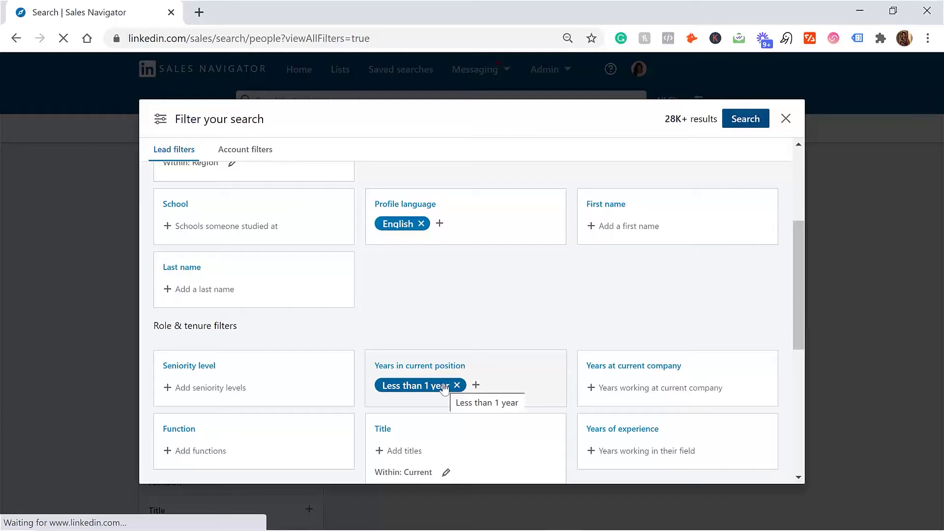
pyautogui.click(754, 121)
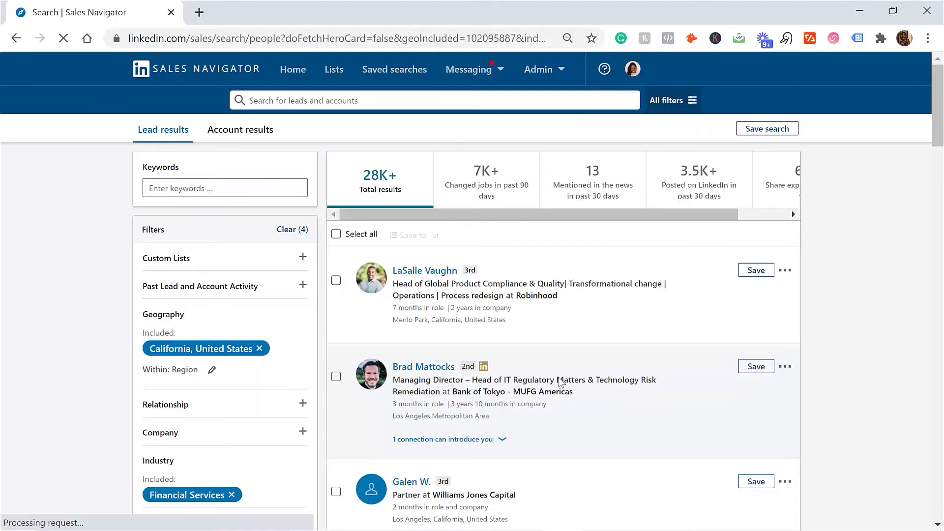
# Narrow the lead results to people who posted on LinkedIn in the past 30 days
pyautogui.scroll(-8, 536, 311)
pyautogui.scroll(8, 539, 313)
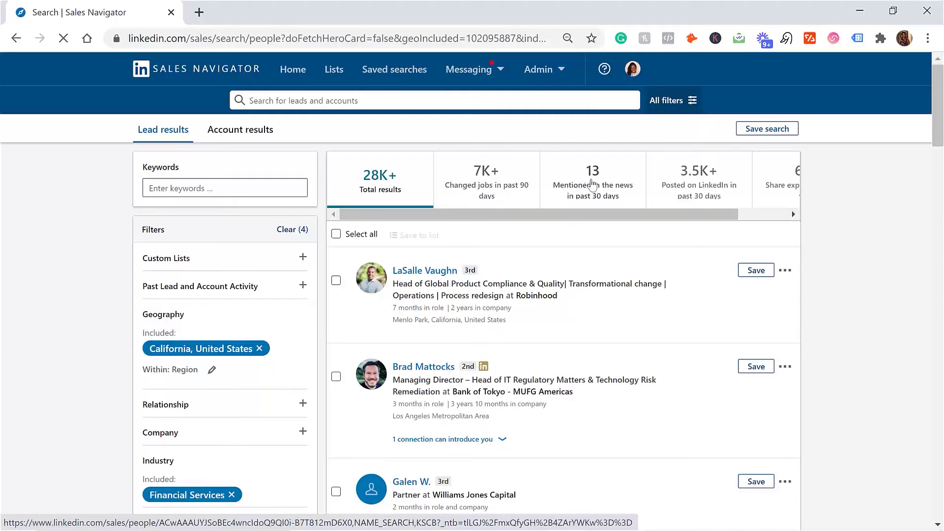
pyautogui.moveTo(627, 216); pyautogui.dragTo(640, 220)
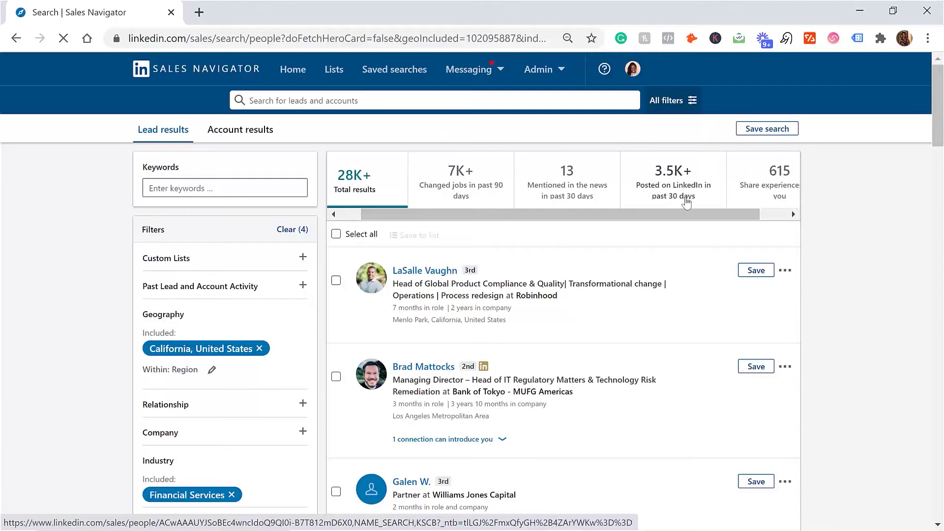
pyautogui.click(686, 202)
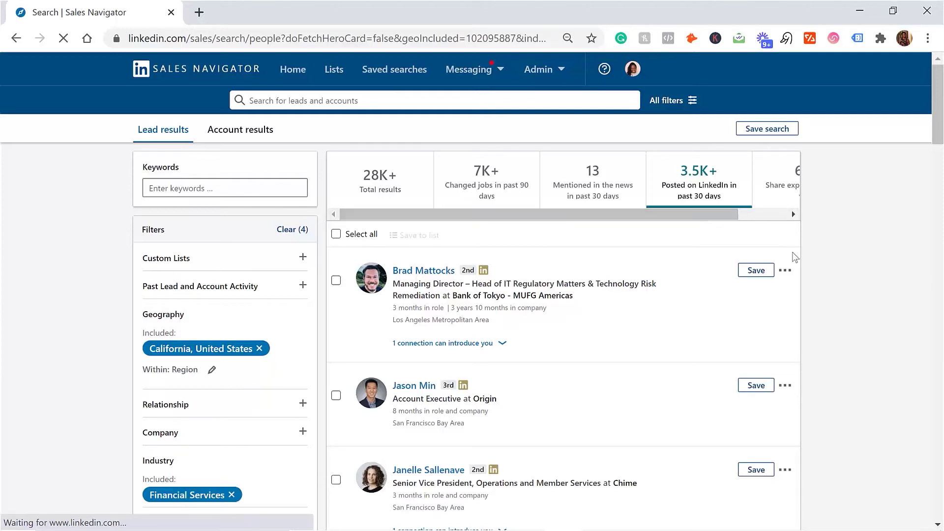
# Examine the roles, companies and connection degrees of the leads who posted on LinkedIn in the past 30 days
pyautogui.scroll(-6, 540, 270)
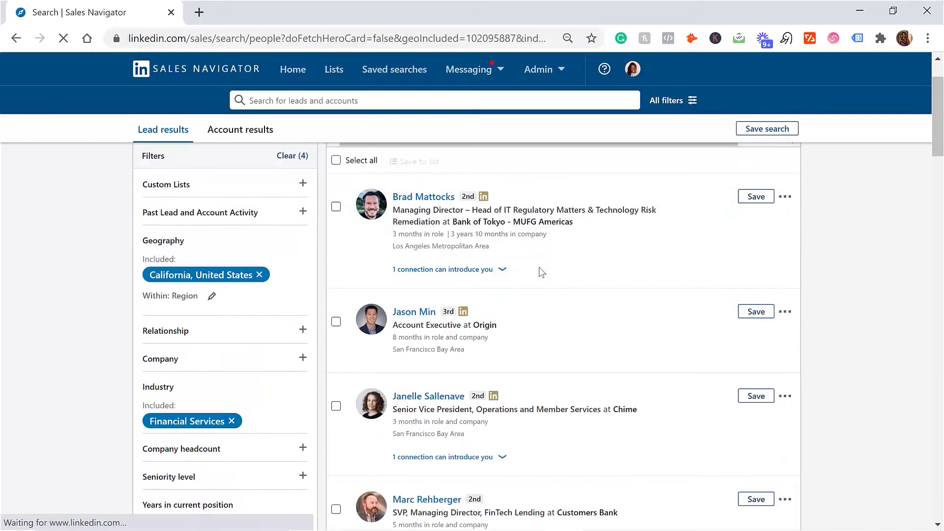
pyautogui.scroll(-20, 543, 291)
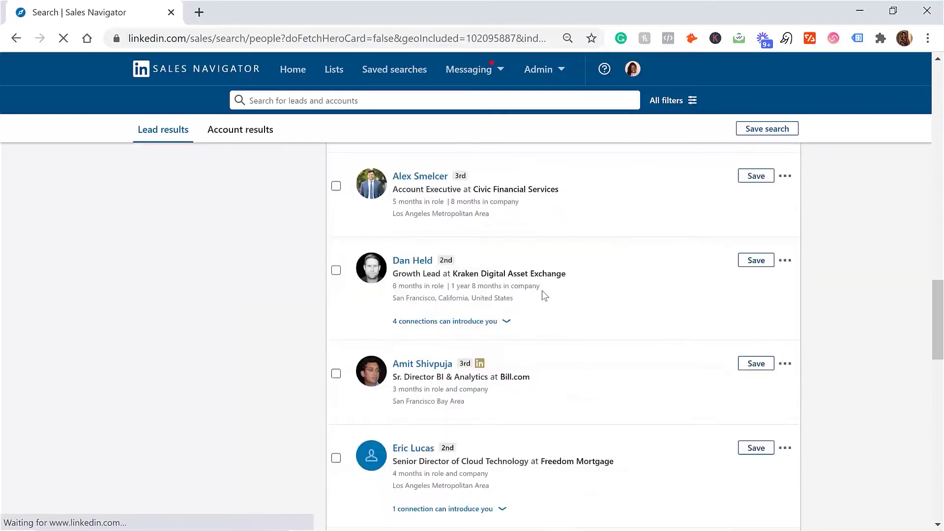
pyautogui.scroll(-3, 543, 292)
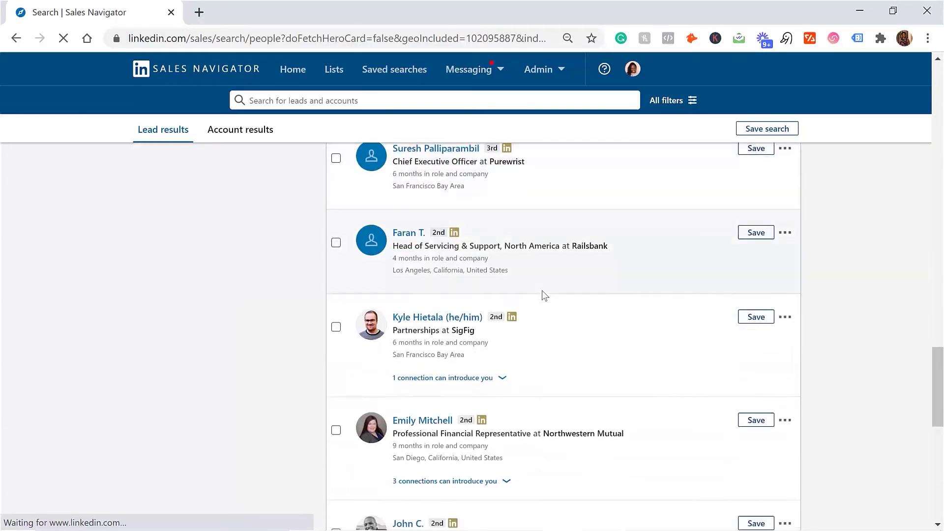
pyautogui.scroll(13, 542, 291)
pyautogui.scroll(15, 542, 296)
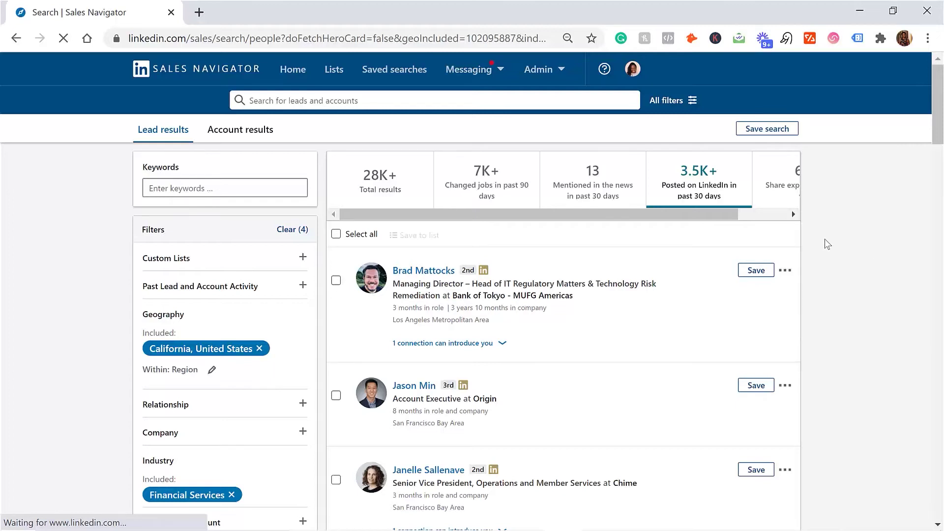
pyautogui.scroll(-5, 498, 262)
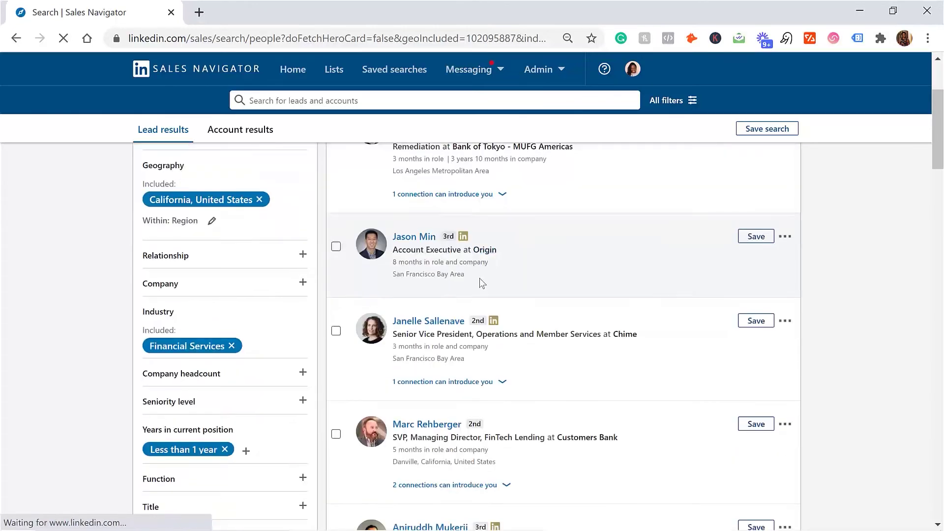
pyautogui.scroll(-20, 457, 314)
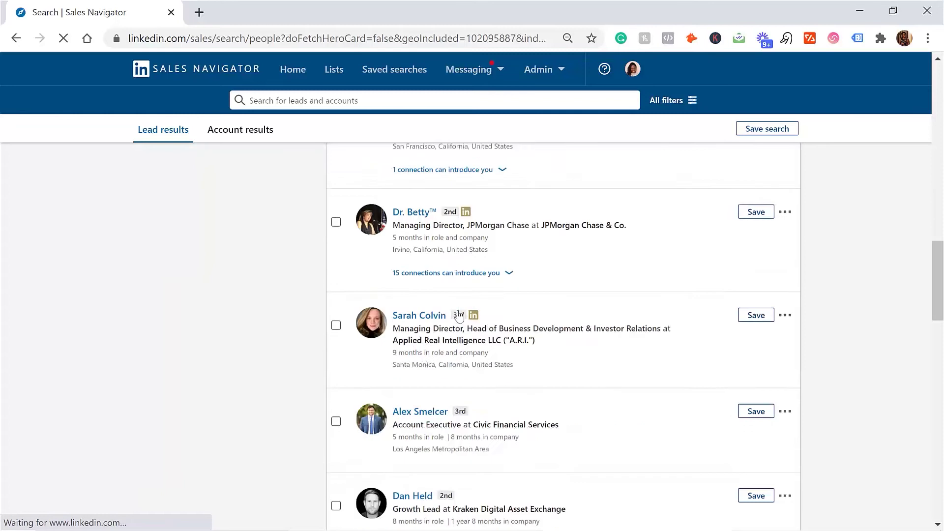
pyautogui.scroll(20, 458, 310)
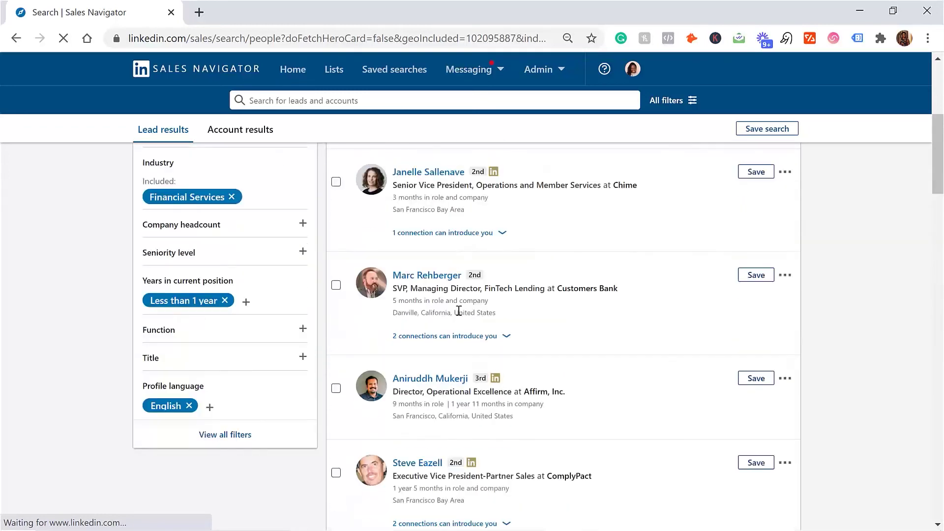
# Open the first lead's profile in a new tab and review its background, contact info and highlights
pyautogui.rightClick(424, 273)
pyautogui.press('Escape')
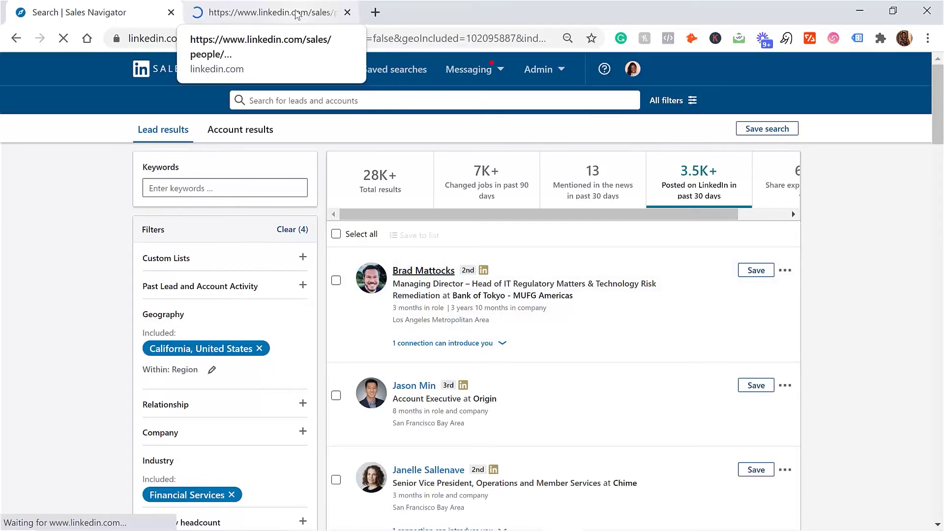
pyautogui.click(298, 15)
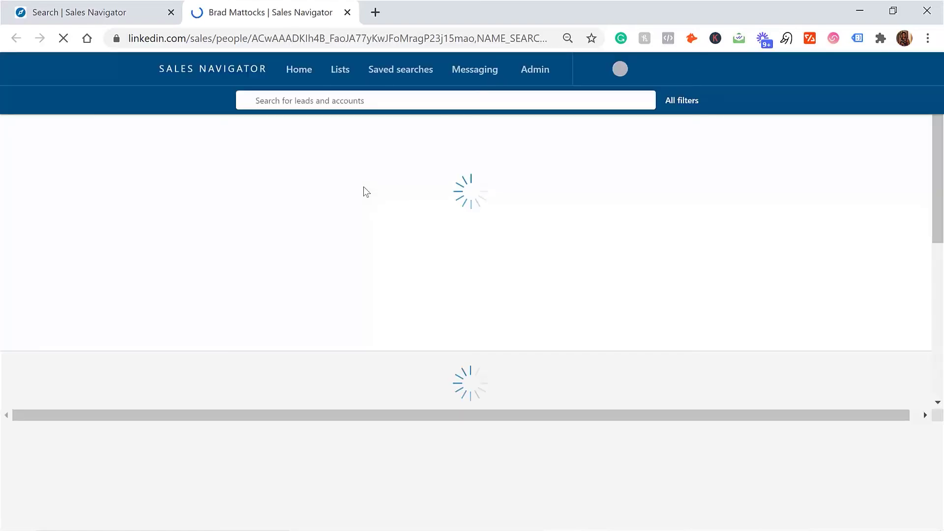
pyautogui.scroll(-2, 430, 300)
pyautogui.scroll(2, 430, 301)
pyautogui.scroll(-3, 427, 298)
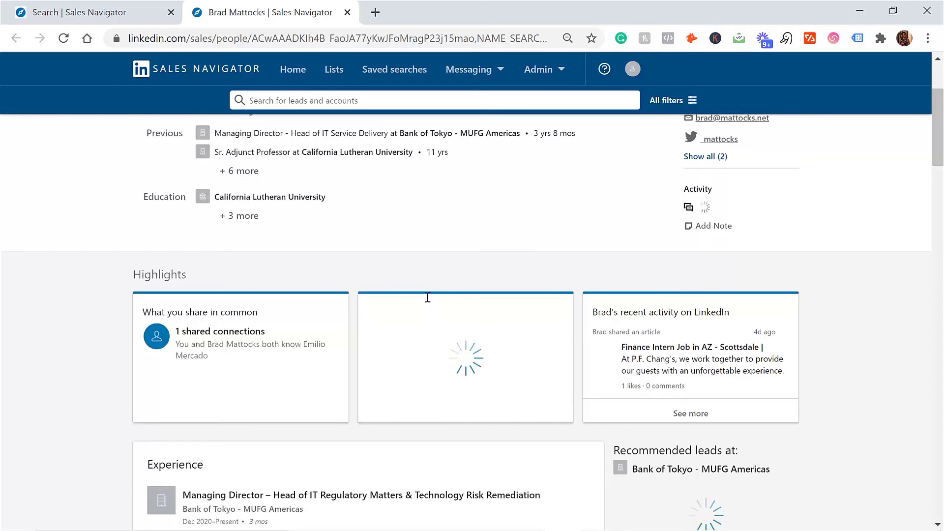
pyautogui.scroll(3, 429, 300)
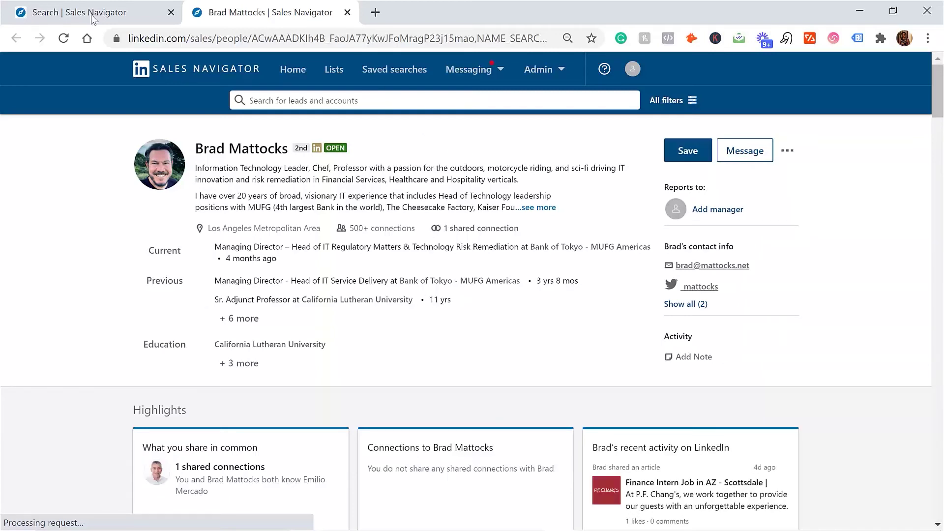
# Draft a connection invitation to the first lead from the search results, starting the personal message with a greeting by first name
pyautogui.click(144, 5)
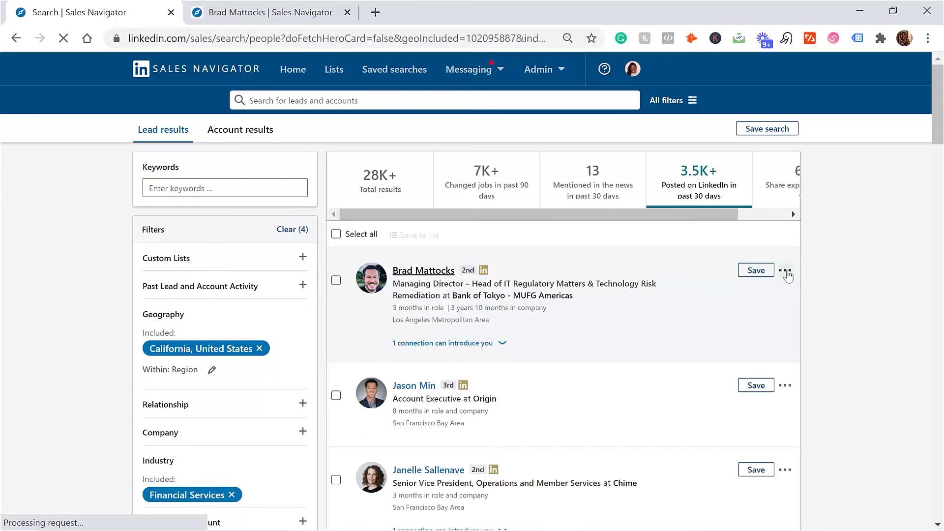
pyautogui.click(786, 272)
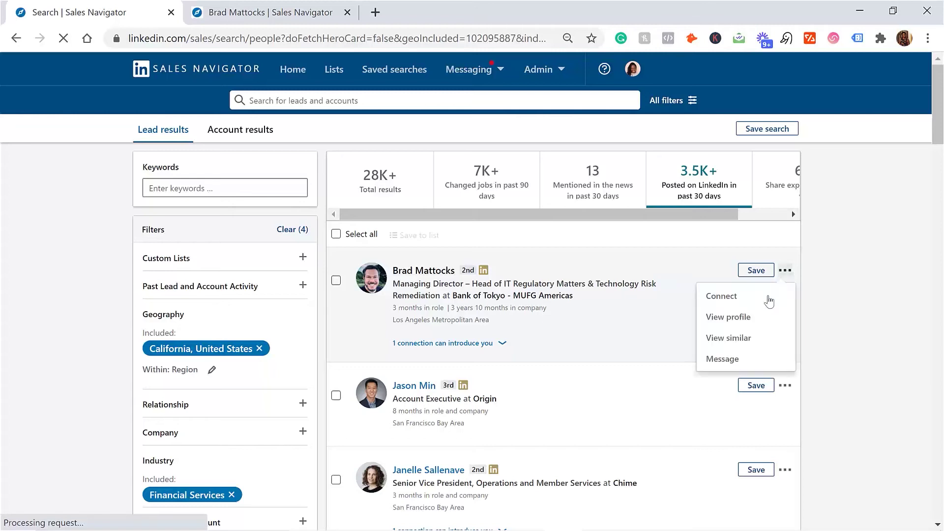
pyautogui.click(769, 301)
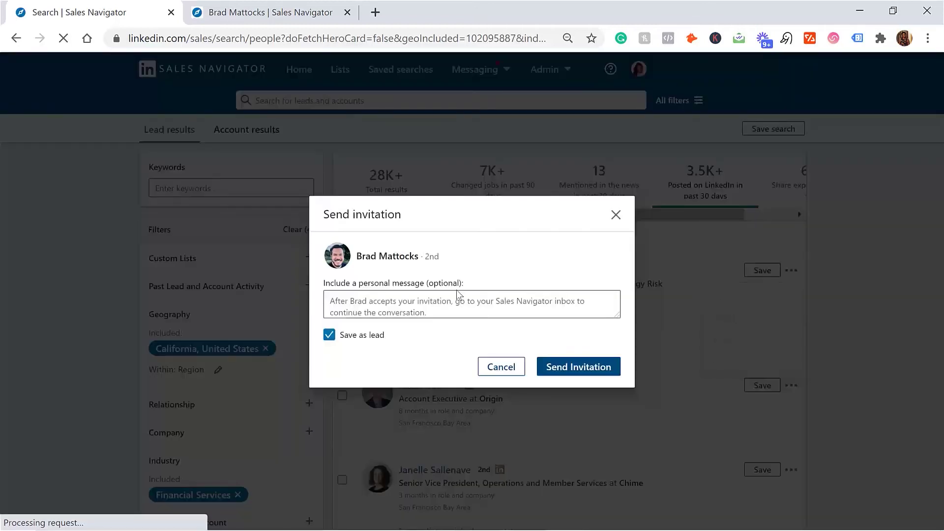
pyautogui.write('Hi Br')
pyautogui.write('ad,')
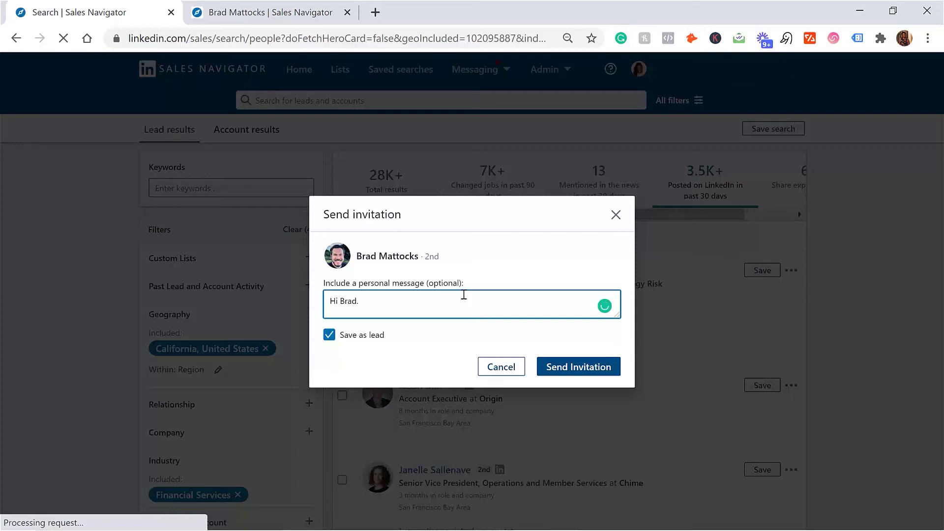
# Review the first lead's full recent activity on their open profile for something to mention, and close the activity list
pyautogui.click(268, 7)
pyautogui.scroll(-2, 661, 453)
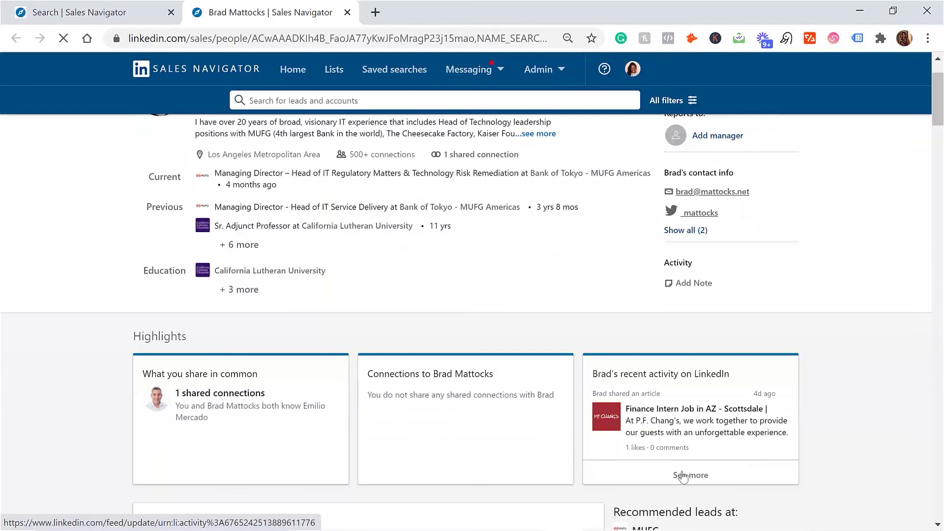
pyautogui.click(686, 475)
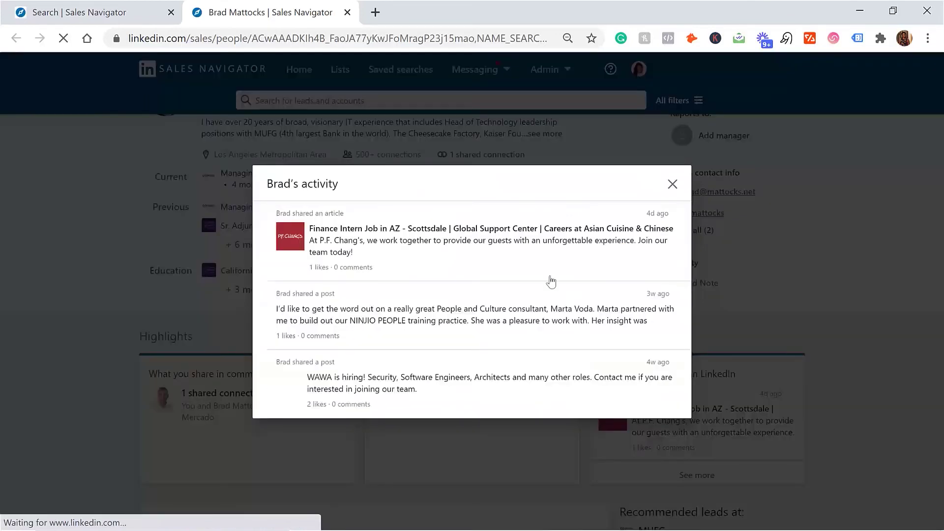
pyautogui.click(673, 187)
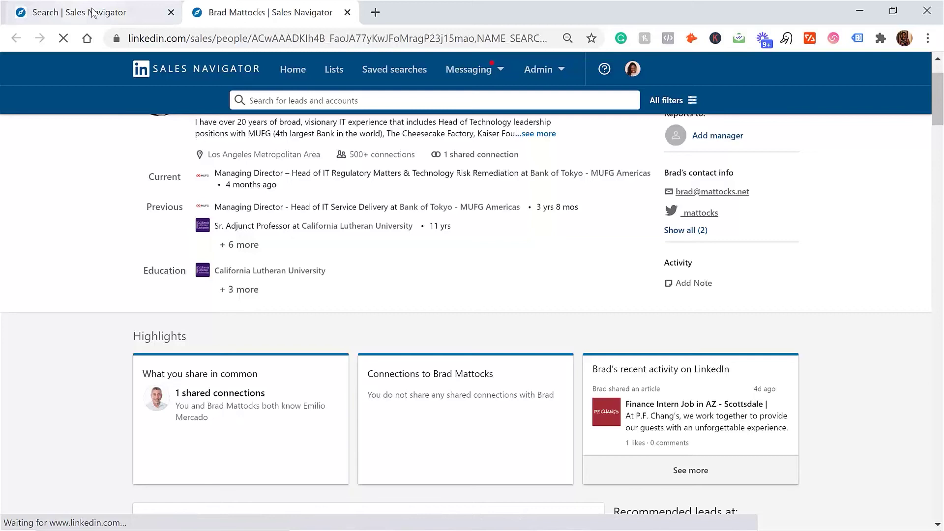
# Return to the search results and discard the unsent connection invitation
pyautogui.click(62, 9)
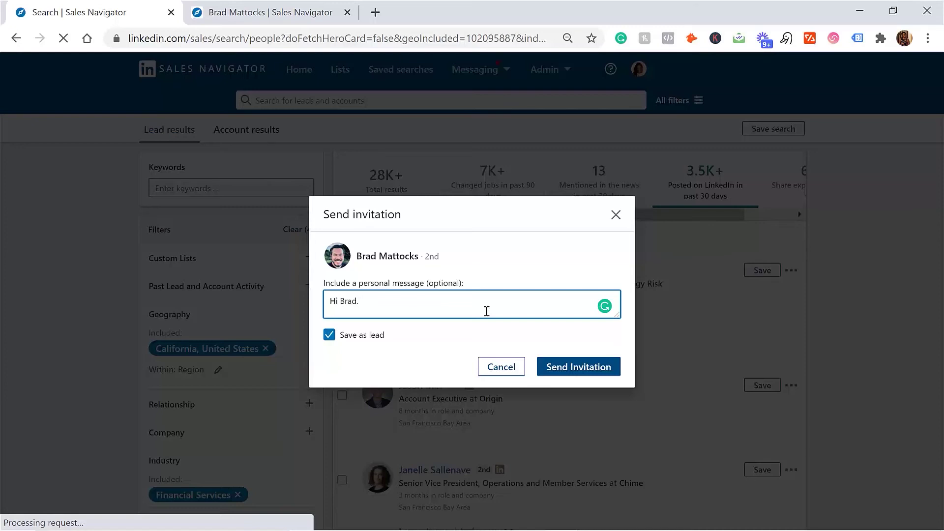
pyautogui.click(616, 215)
# Look through the remaining recently active leads on the results page for further people to contact
pyautogui.scroll(-5, 607, 357)
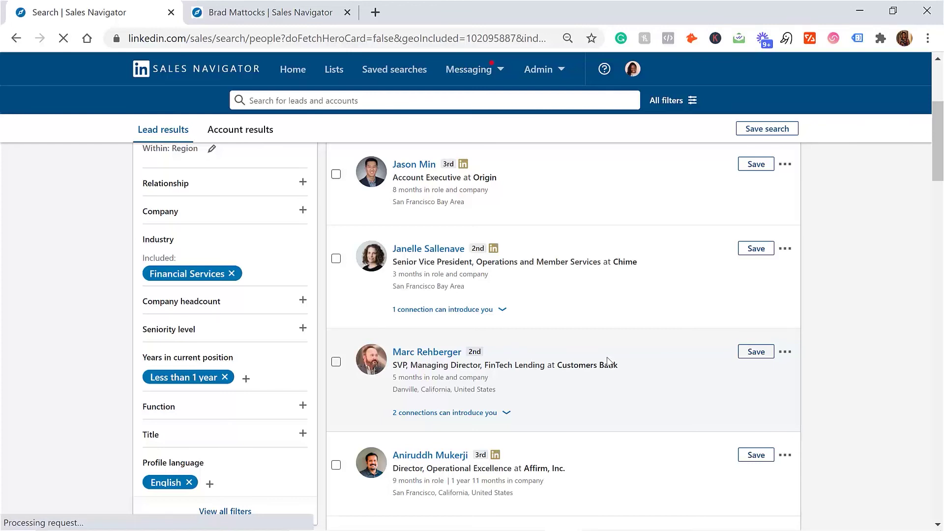
pyautogui.scroll(-6, 826, 383)
pyautogui.scroll(-6, 825, 388)
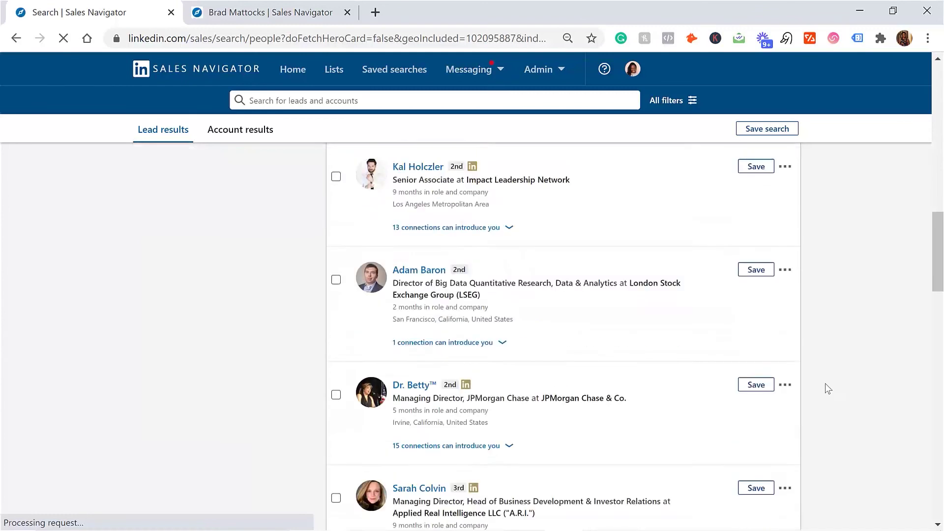
pyautogui.scroll(-6, 825, 389)
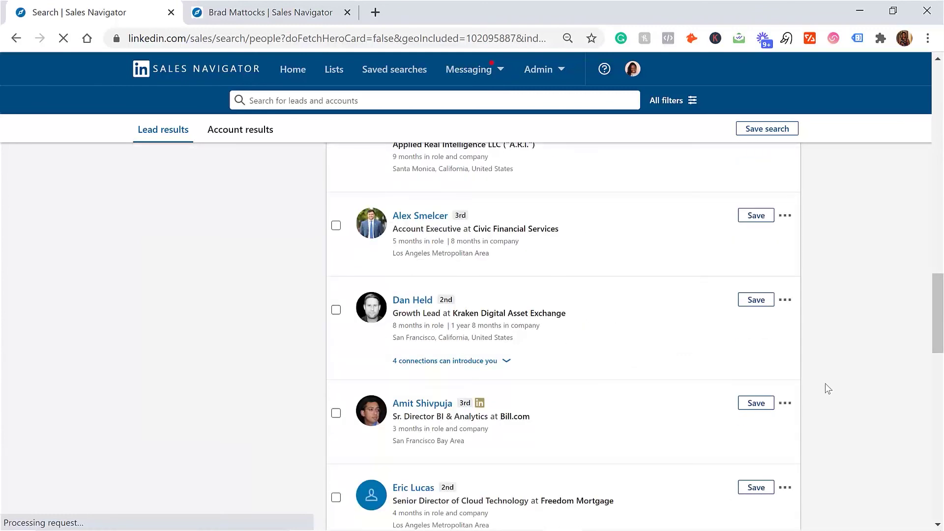
pyautogui.scroll(12, 826, 386)
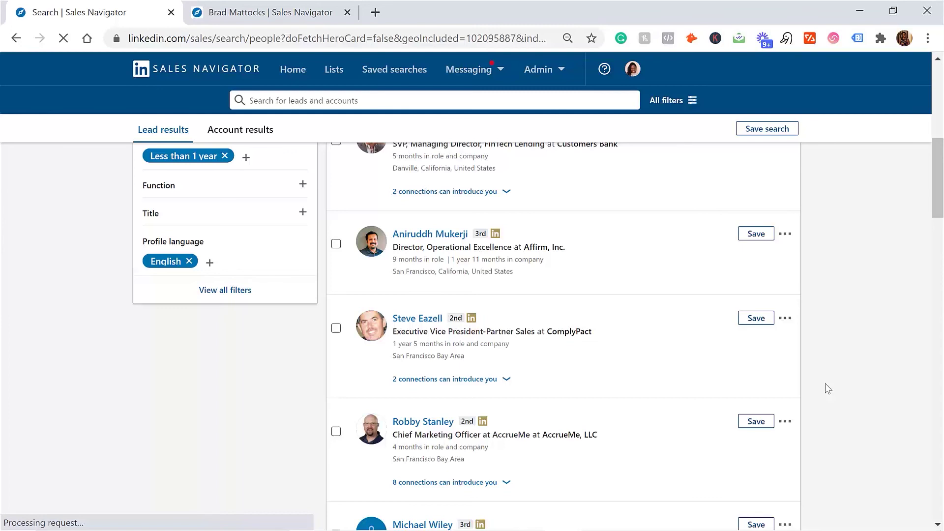
pyautogui.scroll(-1, 826, 389)
pyautogui.scroll(10, 825, 388)
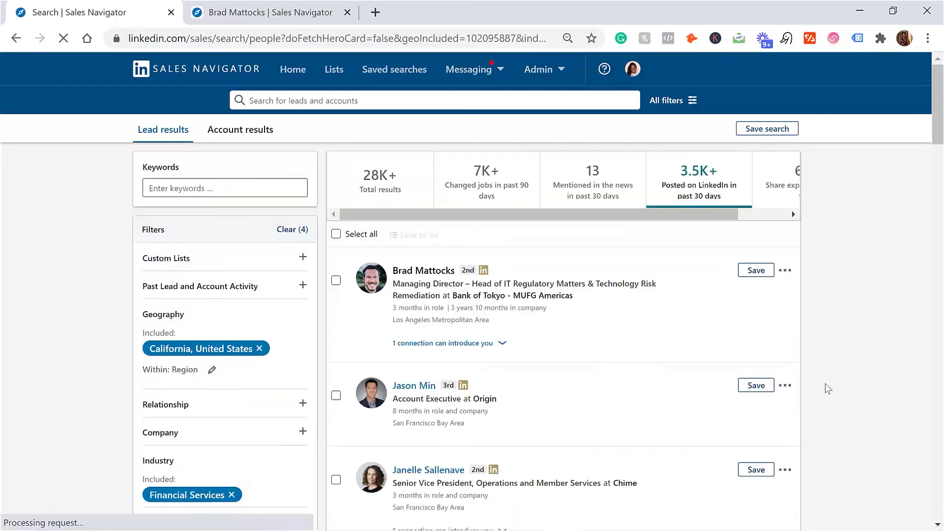